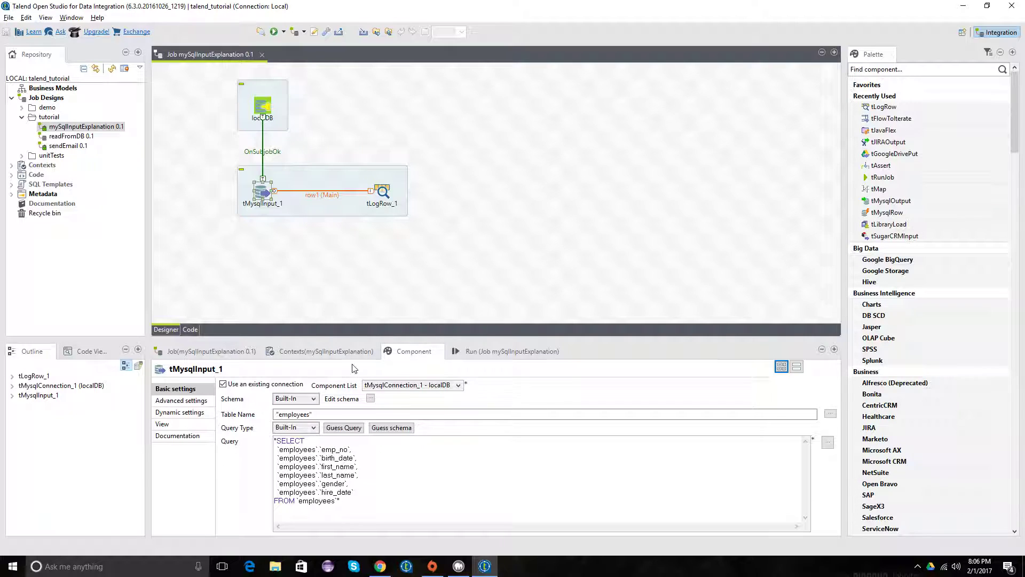
Review the table name and query of tMysqlInput_1, as well as its advanced, dynamic, view and documentation settings
left_click(327, 415)
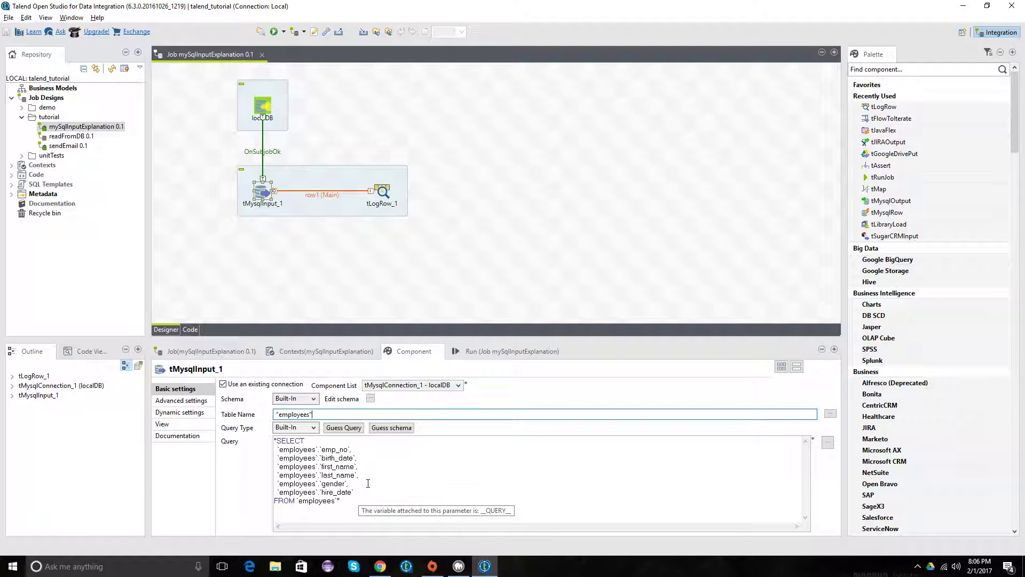
left_click_drag(364, 490, 280, 441)
left_click(374, 500)
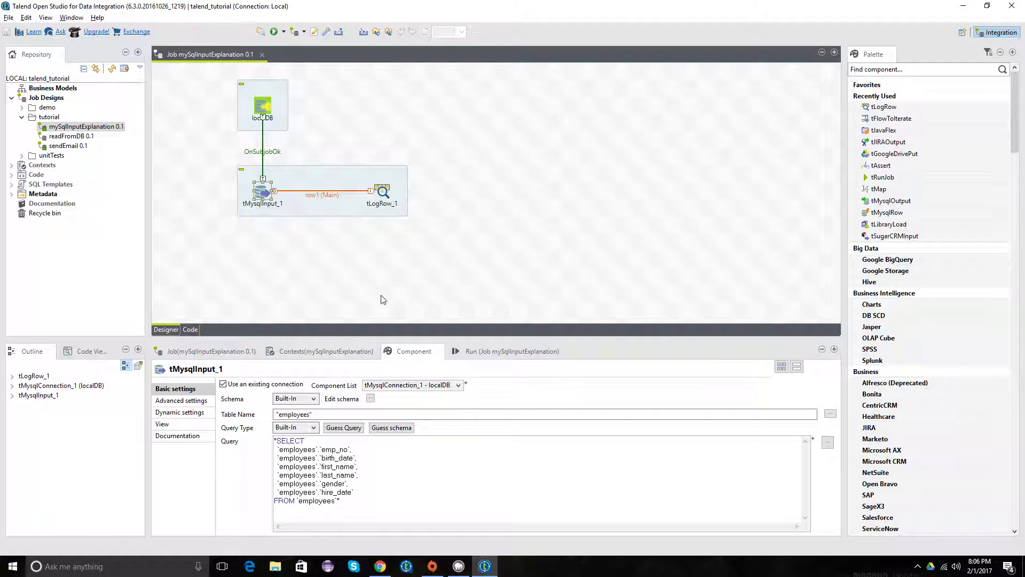
left_click(194, 401)
left_click(191, 414)
left_click(187, 425)
left_click(186, 435)
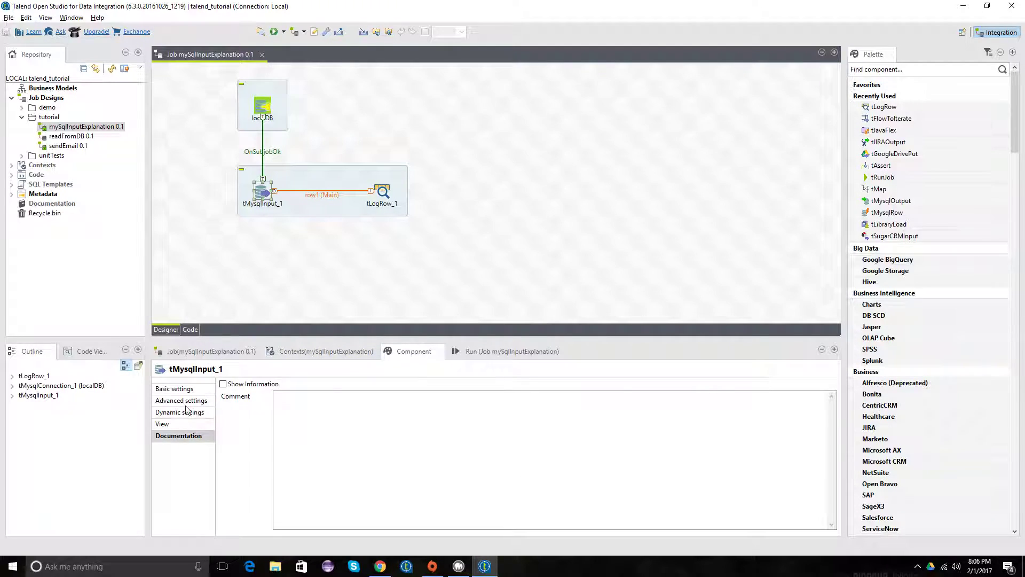
left_click(182, 389)
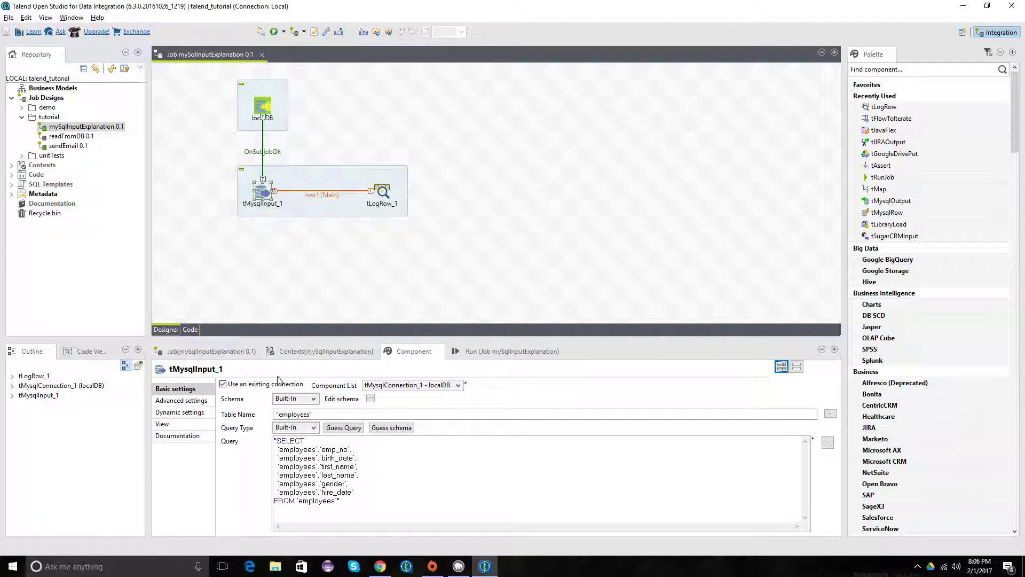
Keep tMysqlConnection_1 - localDB as the connection, and switch the existing connection option off and back on to inspect the manual connection fields
left_click(390, 385)
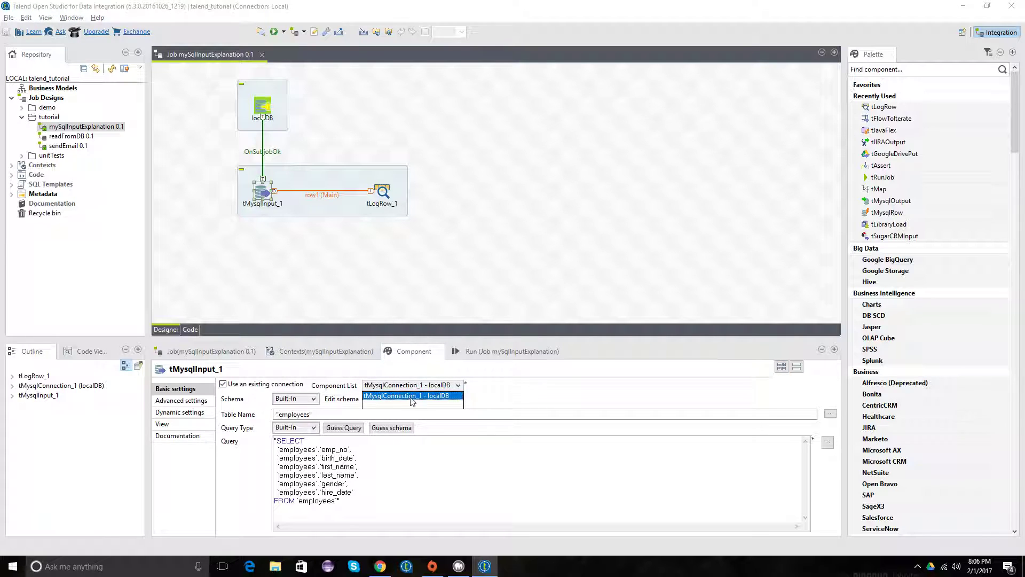
left_click(410, 395)
left_click(223, 384)
left_click(294, 427)
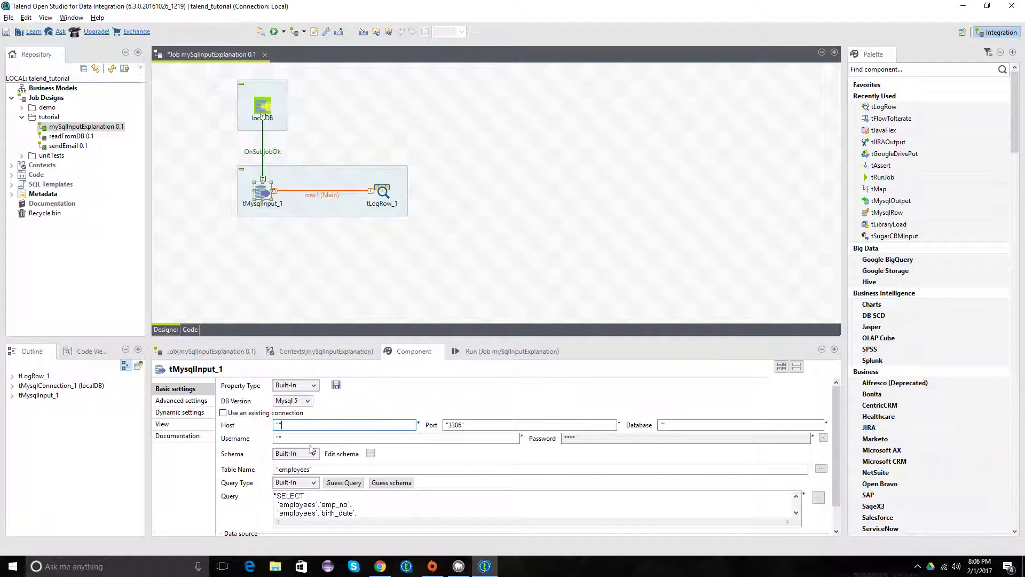
left_click(223, 413)
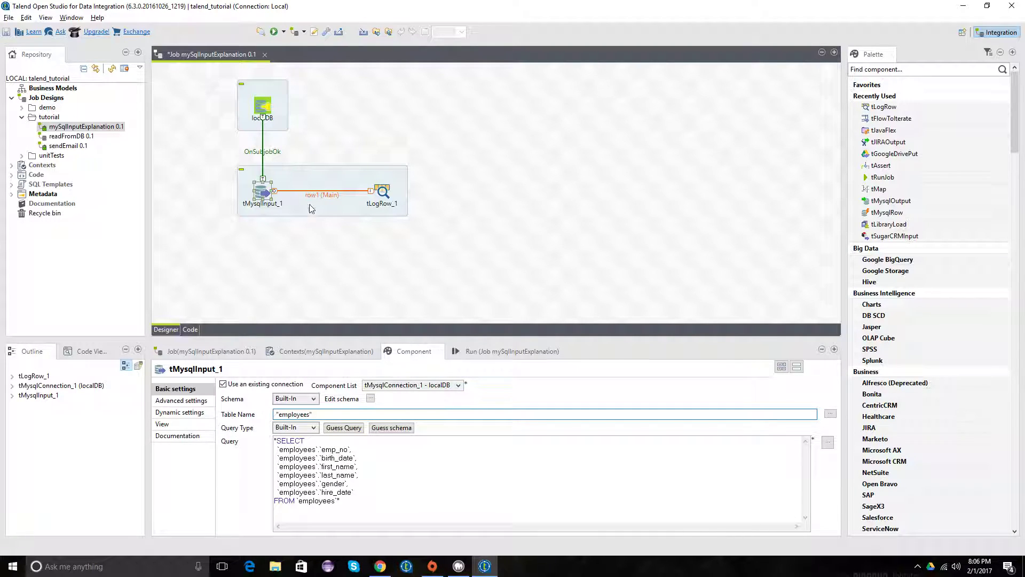
Examine the localDB connection component and the table name set in tMysqlInput_1
left_click(265, 108)
left_click(262, 192)
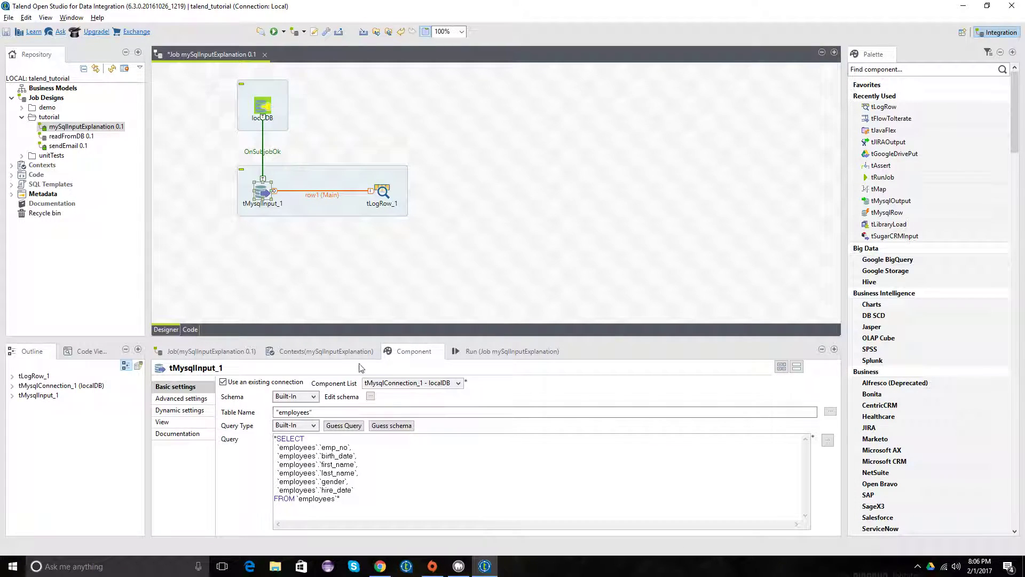
left_click(315, 411)
left_click_drag(323, 412, 280, 416)
left_click(327, 414)
left_click(323, 413)
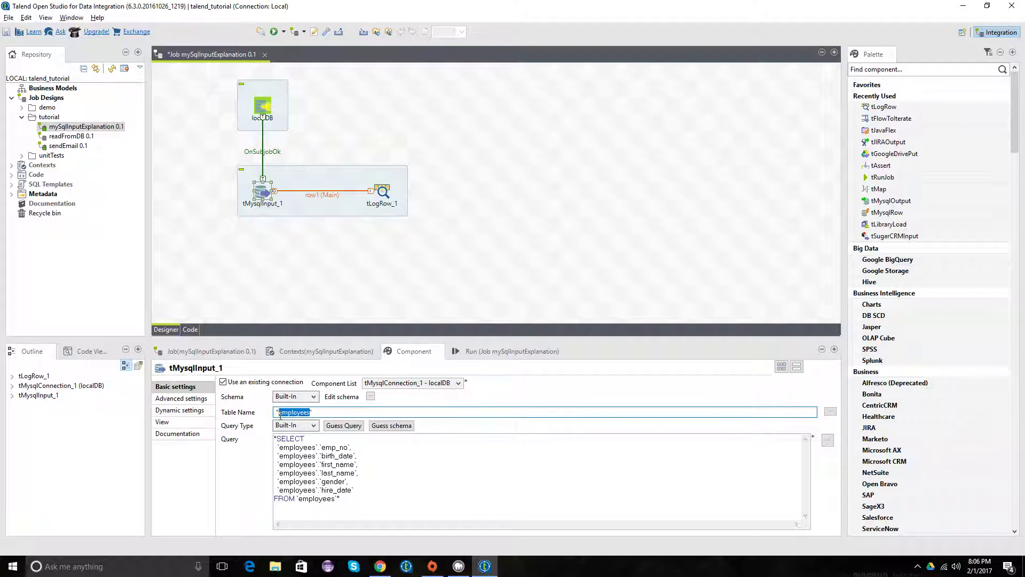
Clear the query of tMysqlInput_1 and regenerate it for the employees table with Guess Query
left_click(372, 455)
left_click_drag(339, 487, 268, 441)
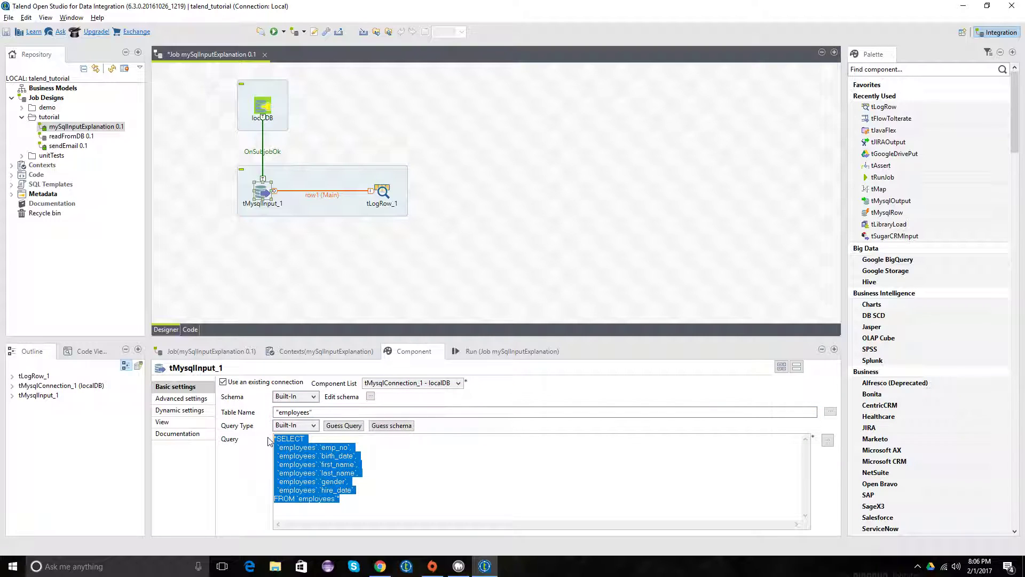
key("BackSpace")
left_click(344, 426)
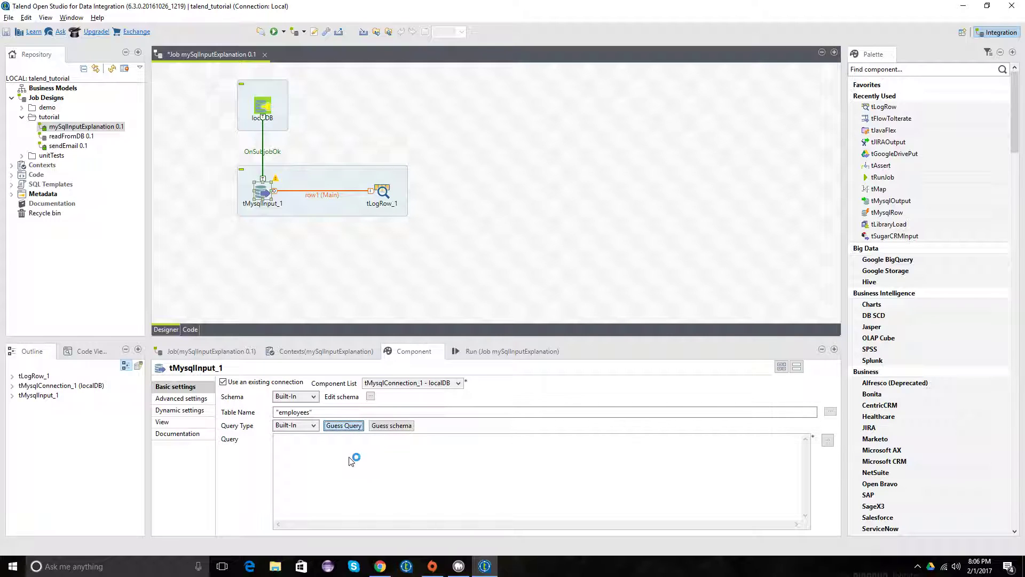
left_click_drag(368, 494, 279, 449)
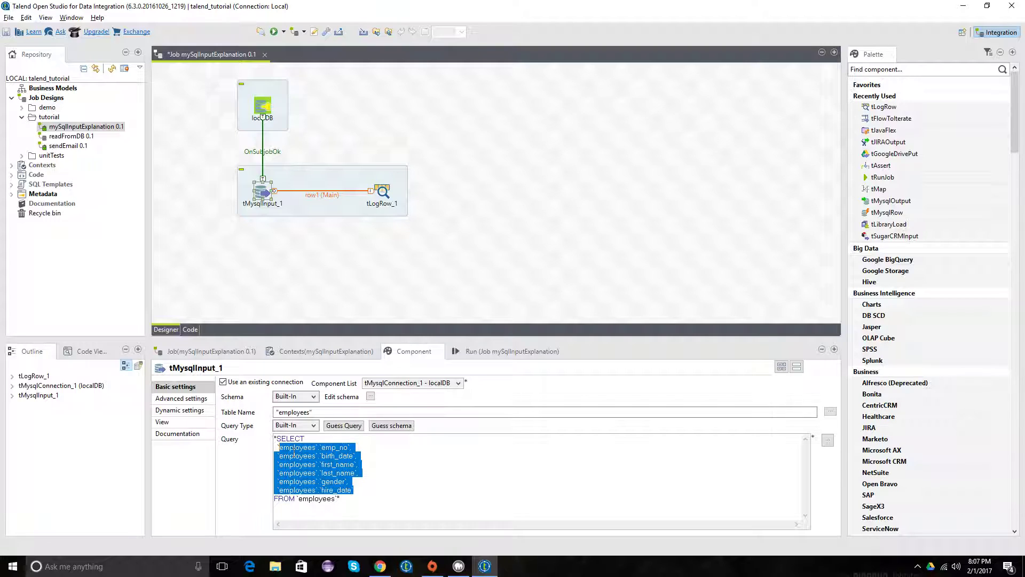
left_click(378, 494)
left_click_drag(369, 489, 277, 447)
left_click(384, 485)
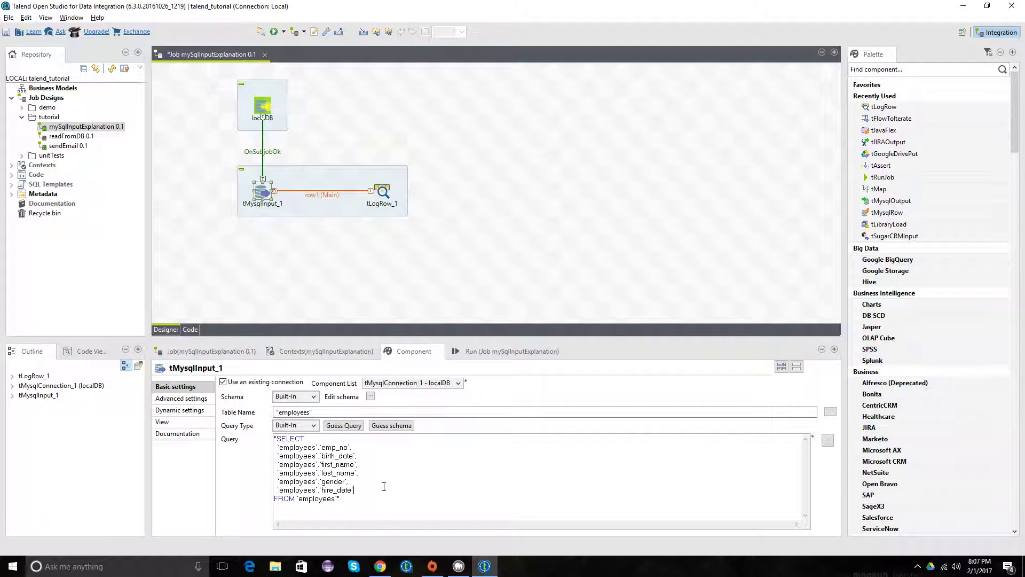
Delete all six columns from the schema of tMysqlInput_1 and propagate the changes
left_click(370, 396)
left_click(212, 176)
left_click(157, 296)
left_click(157, 296)
left_click(157, 296)
left_click(157, 296)
left_click(157, 296)
left_click(157, 296)
left_click(327, 320)
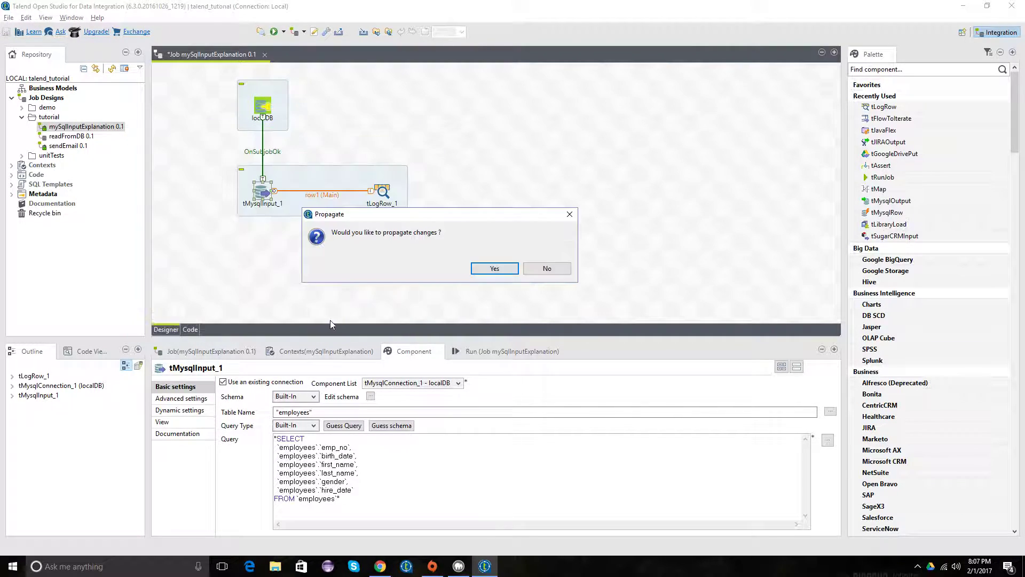
left_click(487, 273)
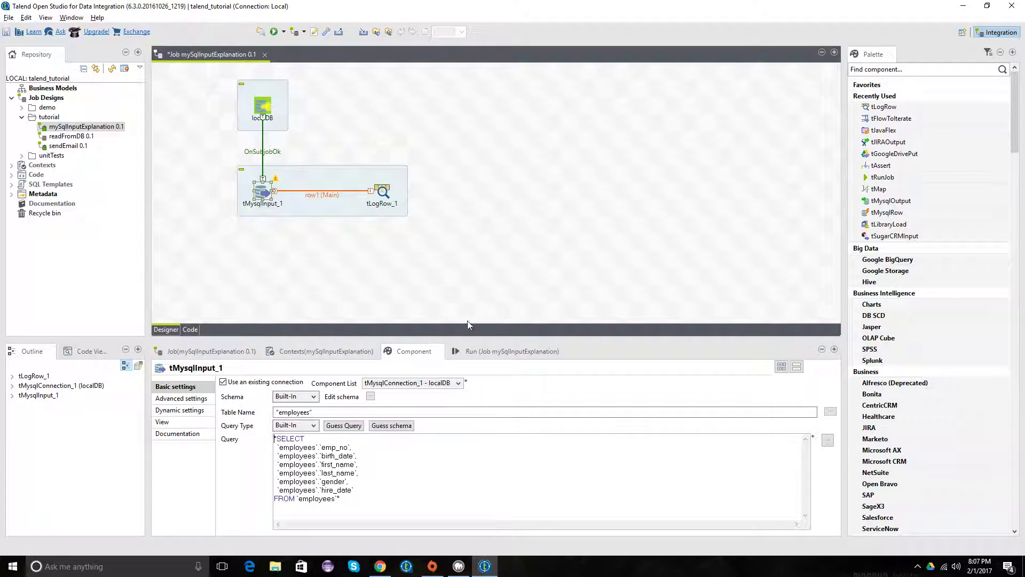
Rebuild the schema of tMysqlInput_1 from its query with Guess schema, and enlarge the schema window to show every attribute
left_click_drag(342, 499, 284, 439)
left_click(392, 425)
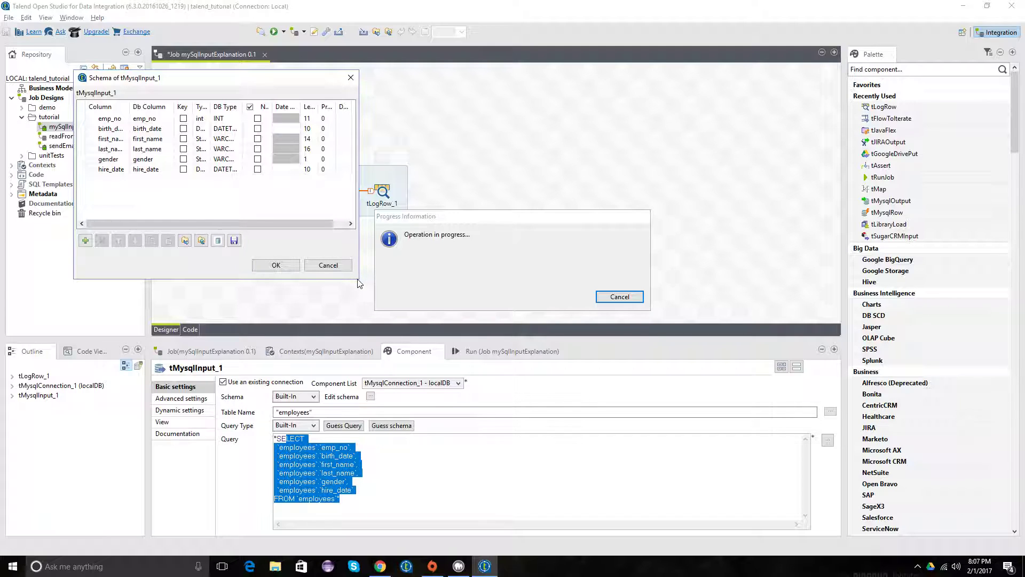
left_click_drag(359, 254, 536, 254)
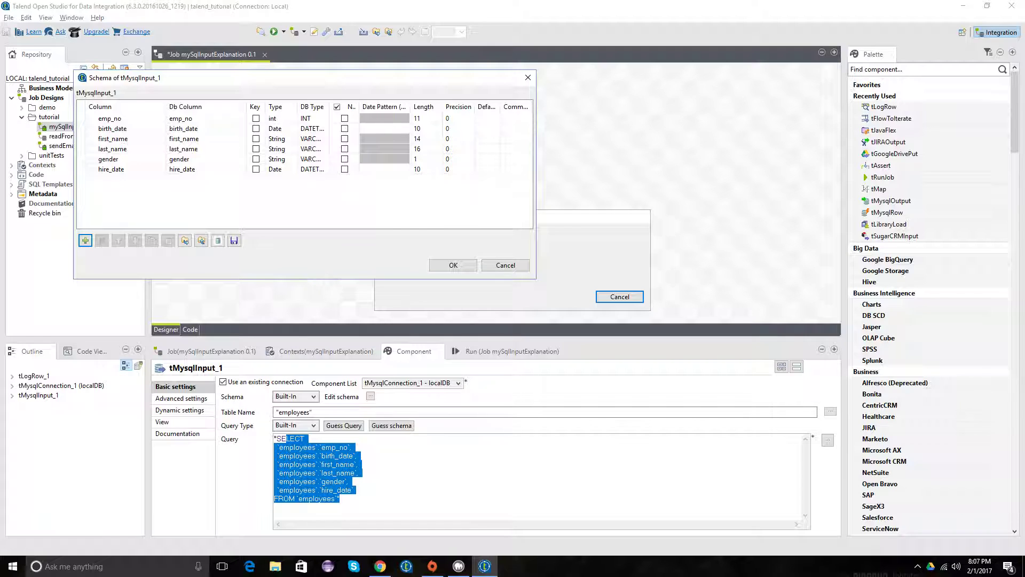
left_click_drag(330, 278, 331, 321)
Set the date pattern of the birth_date column to "yyyy-MM-dd hh:mm:ss" and copy that pattern
left_click(383, 129)
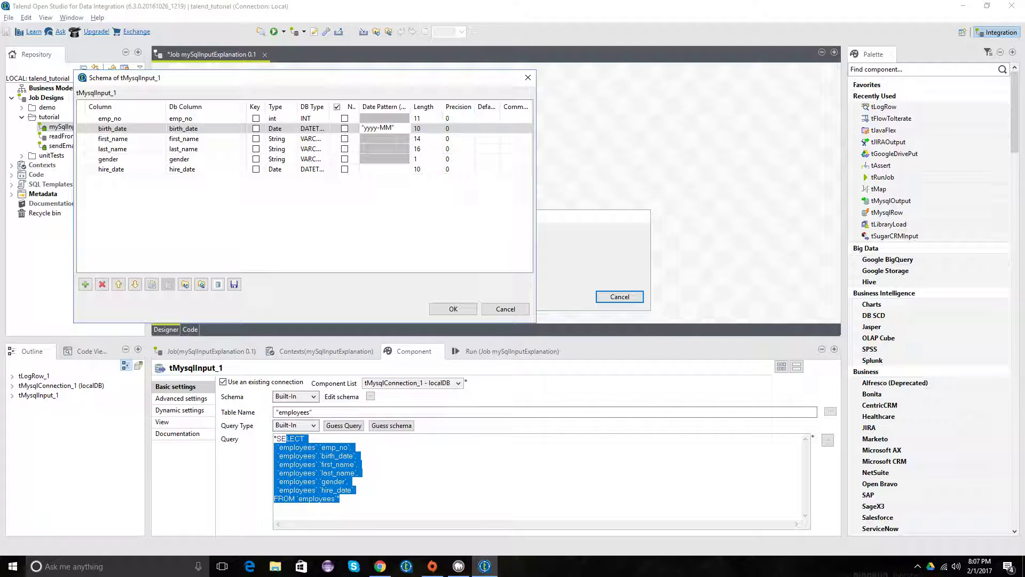
type("h:mm:ss")
key("shift+Left")
key("shift+Left")
key("shift+Left")
key("shift+Left")
key("shift+Left")
key("shift+Left")
key("shift+Left")
key("shift+Left")
key("shift+Left")
key("shift+Left")
key("shift+Left")
key("shift+Left")
key("shift+Left")
key("shift+Left")
key("shift+Left")
key("shift+Left")
key("shift+Left")
key("shift+Left")
key("shift+Left")
key("shift+Left")
key("ctrl+c")
Paste the copied date pattern into the hire_date column, and accept the schema with its changes propagated
left_click(373, 169)
key("ctrl+v")
key("Return")
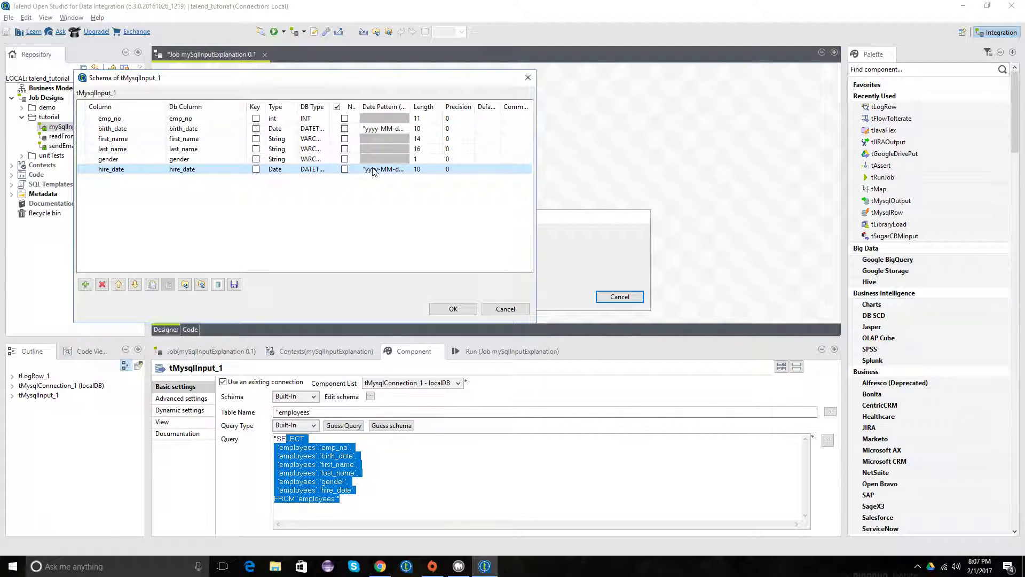
left_click(453, 310)
left_click(453, 233)
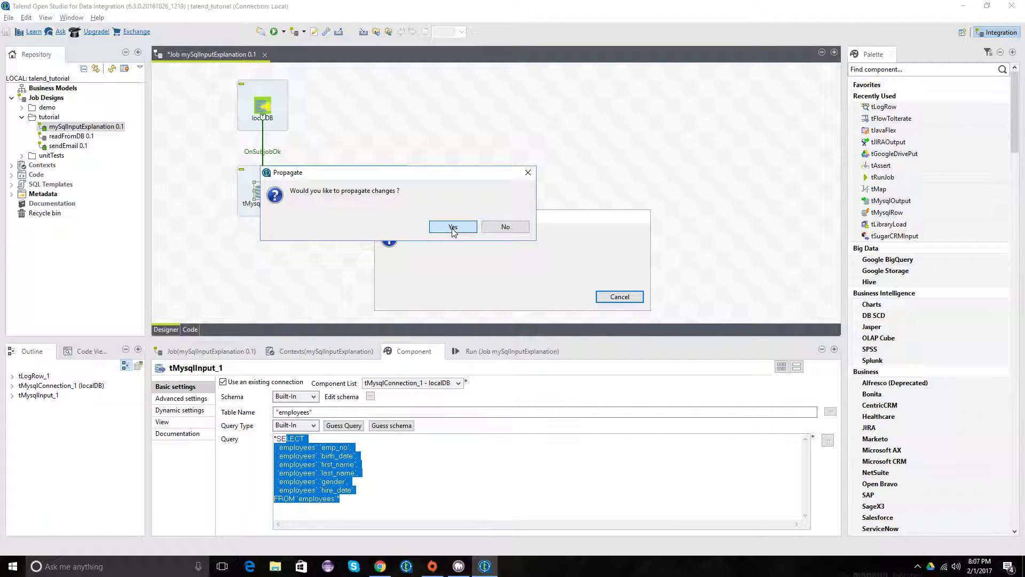
left_click(362, 411)
left_click(382, 469)
left_click_drag(340, 500, 263, 436)
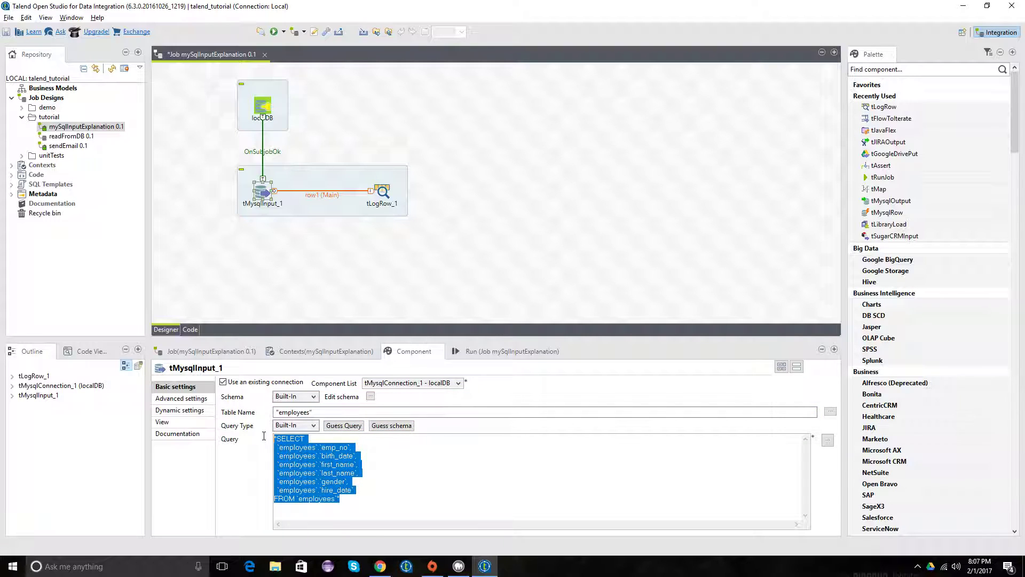
left_click(402, 493)
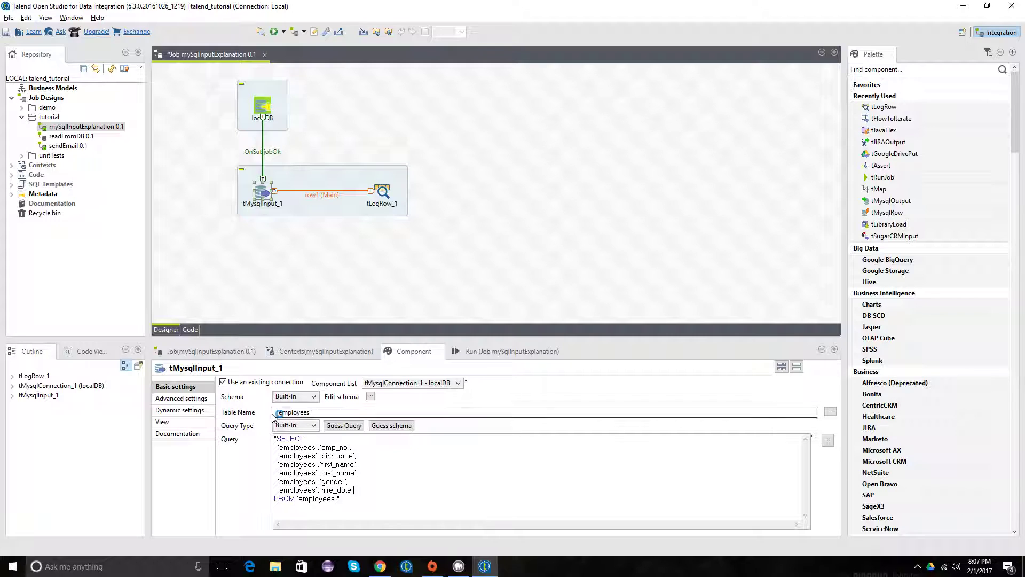
In the advanced settings of tMysqlInput_1, enable trimming for every column, Trim all the String/Char columns, and tStatCatcher Statistics
left_click(195, 400)
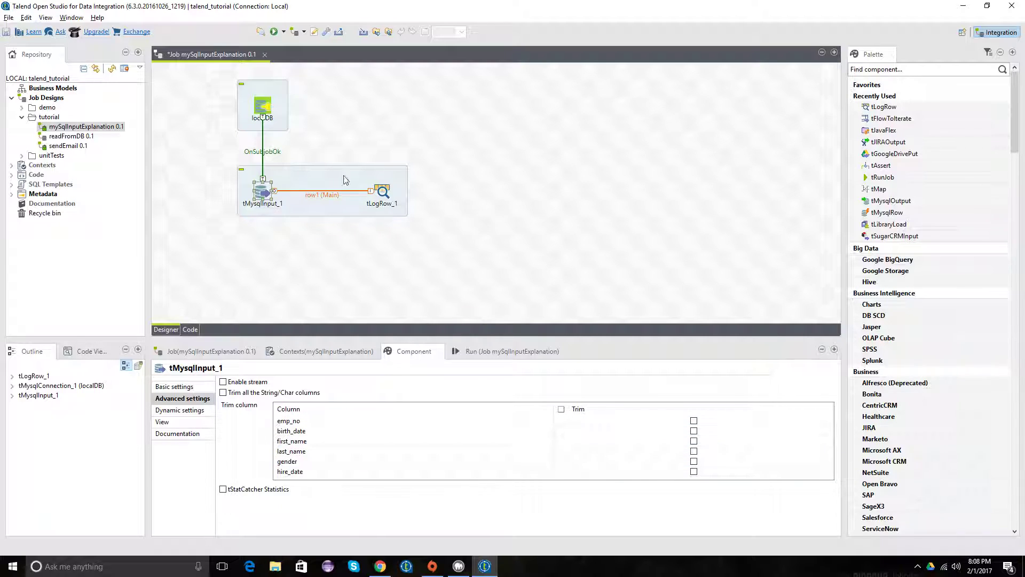
left_click(562, 409)
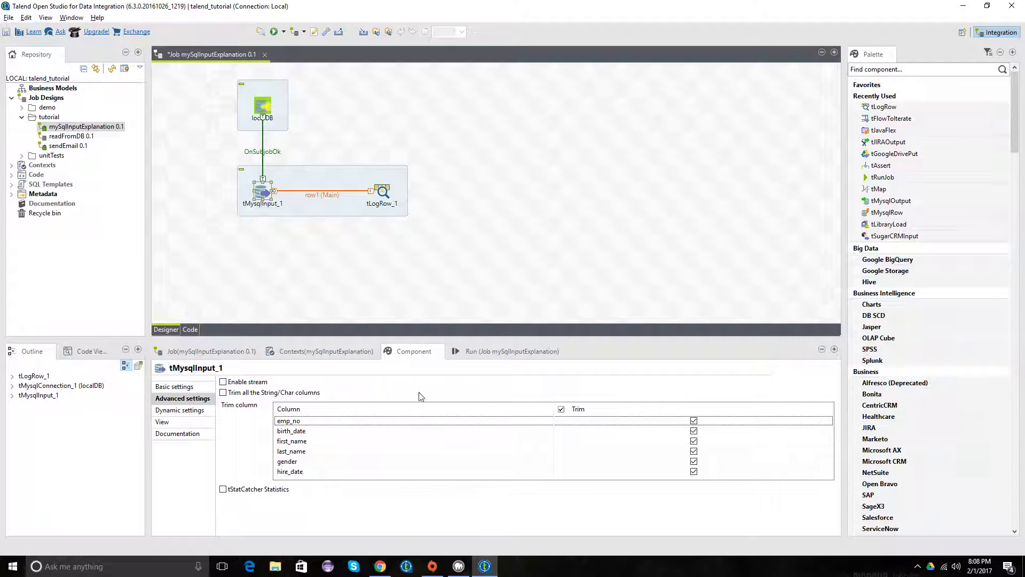
left_click(223, 392)
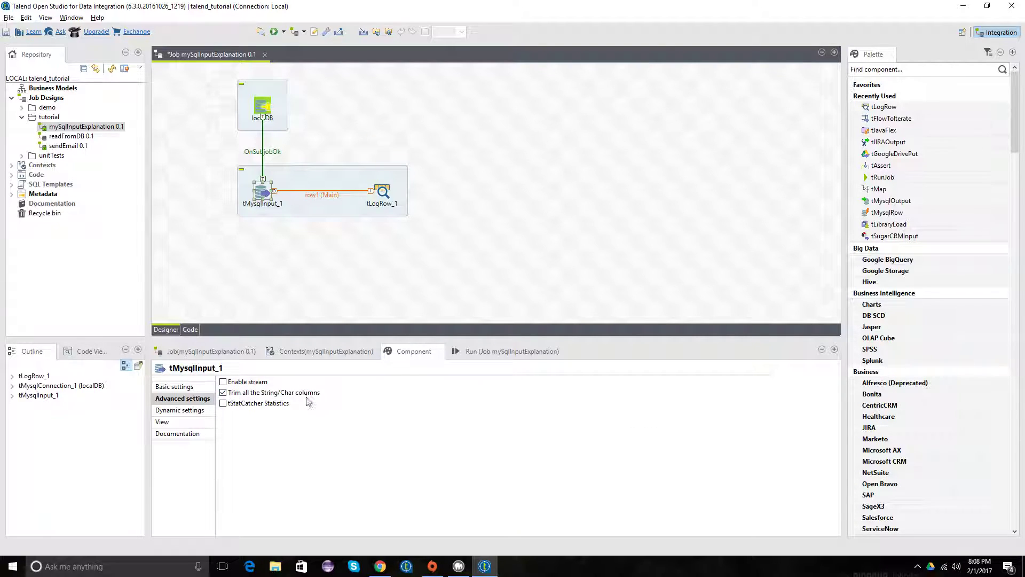
left_click(254, 404)
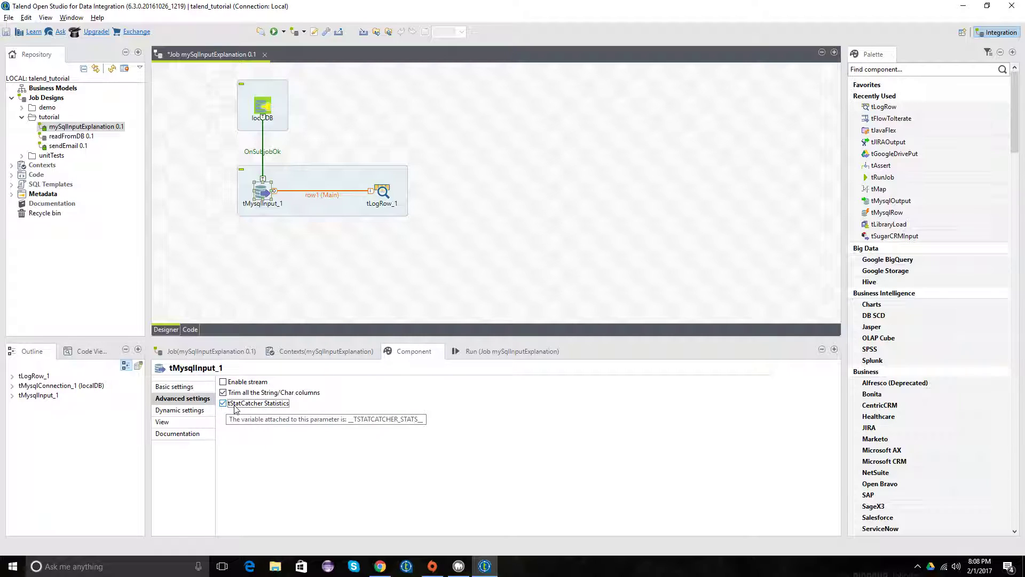
Add a Component List dynamic setting to tMysqlInput_1 and compare the connection in its basic settings with the localDB component
left_click(199, 419)
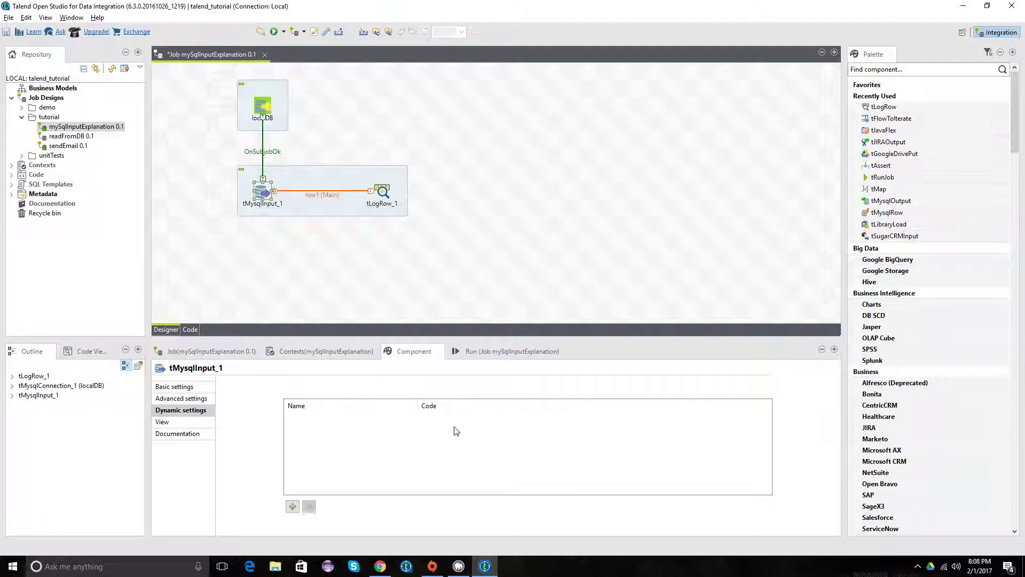
left_click(192, 386)
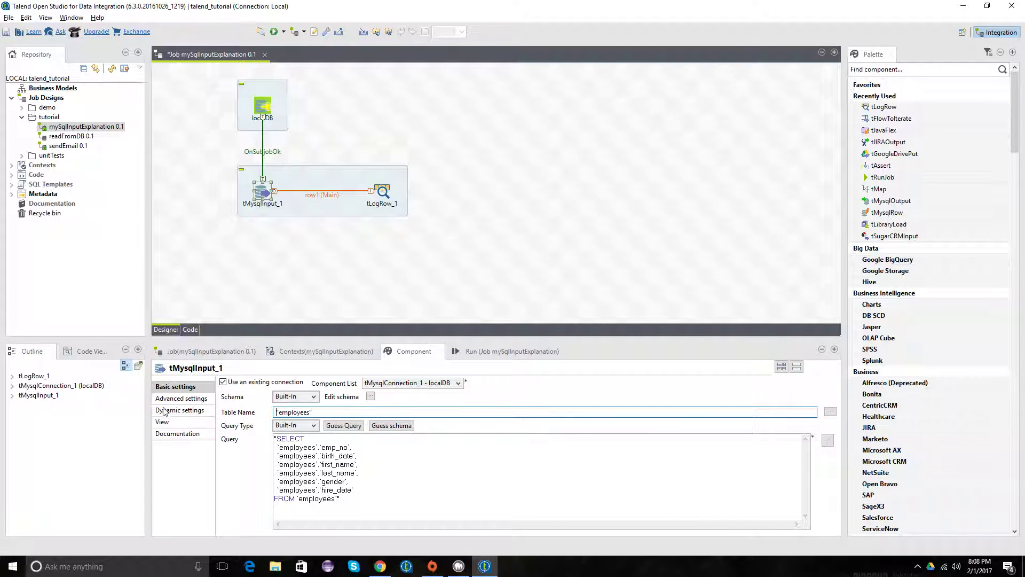
left_click(183, 410)
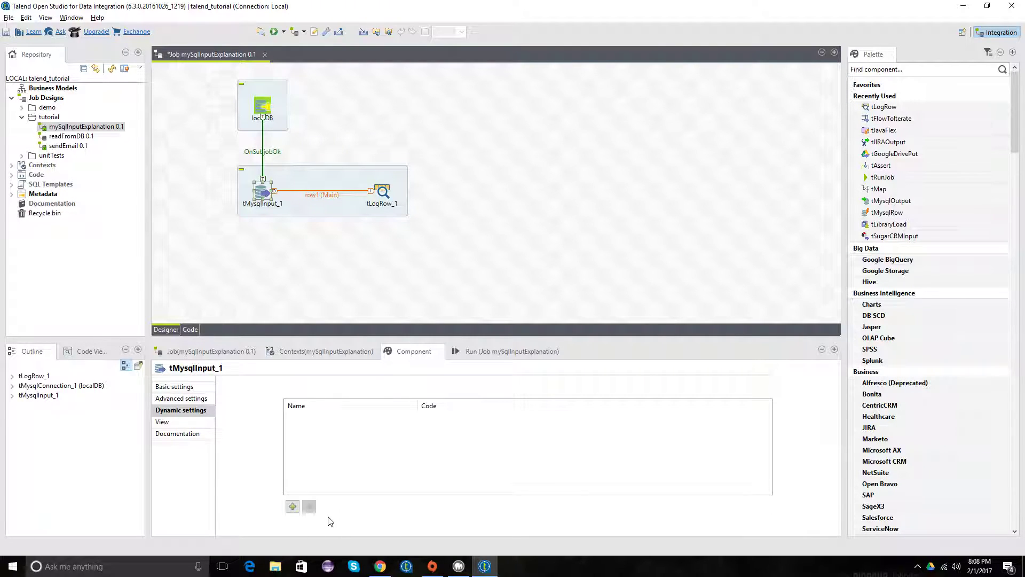
left_click(293, 507)
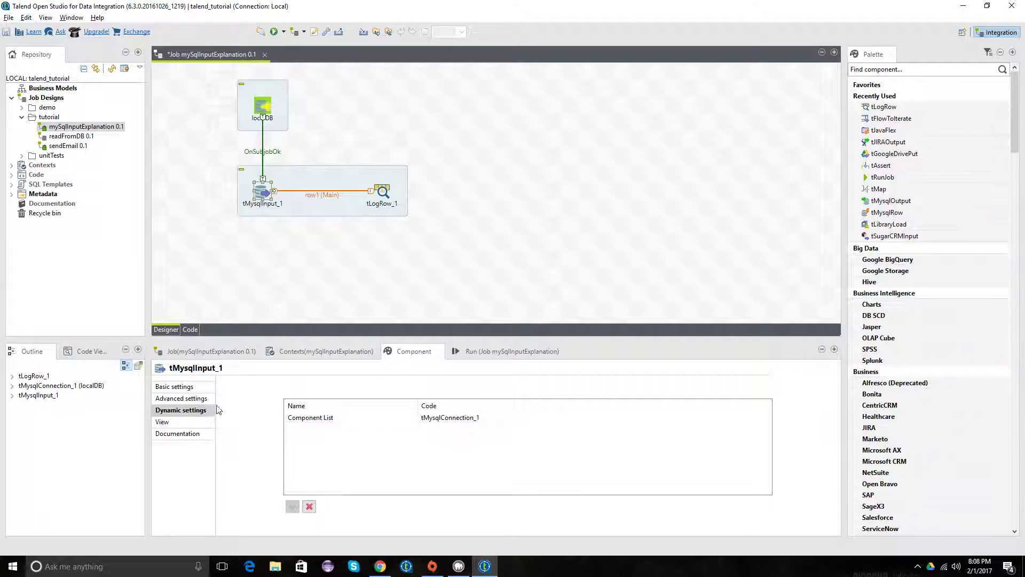
left_click(189, 387)
left_click(432, 410)
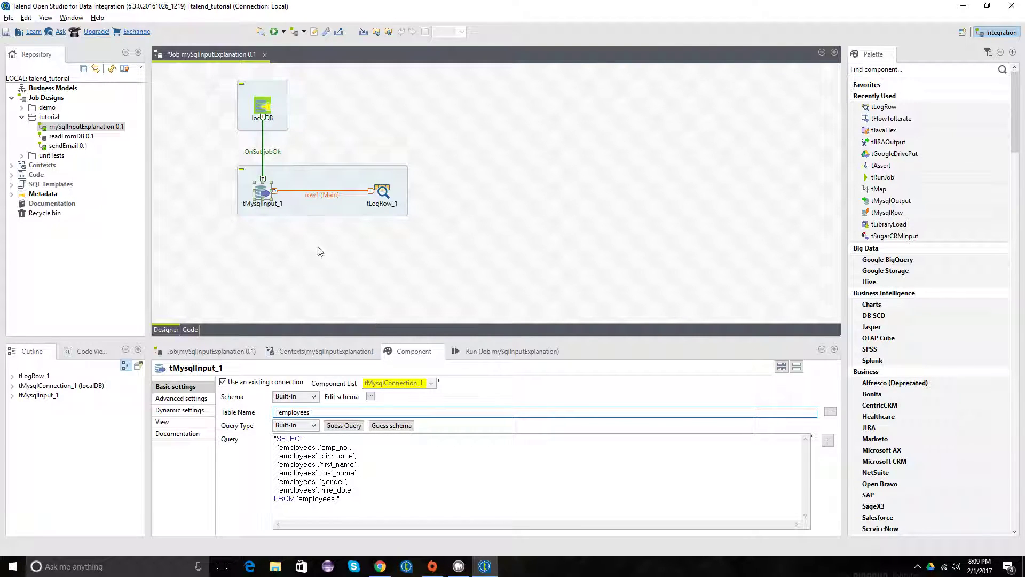
left_click(258, 104)
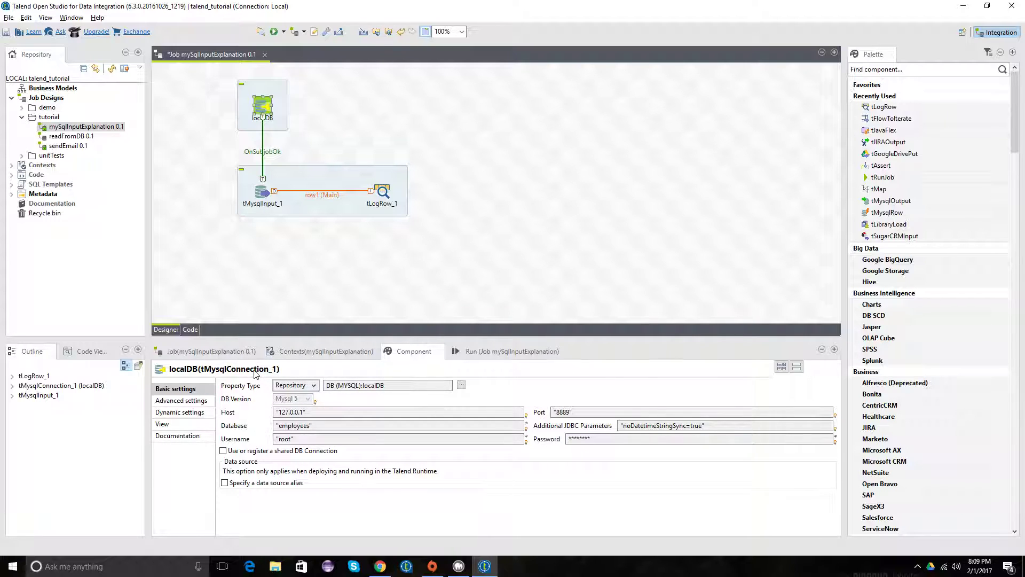
left_click(261, 195)
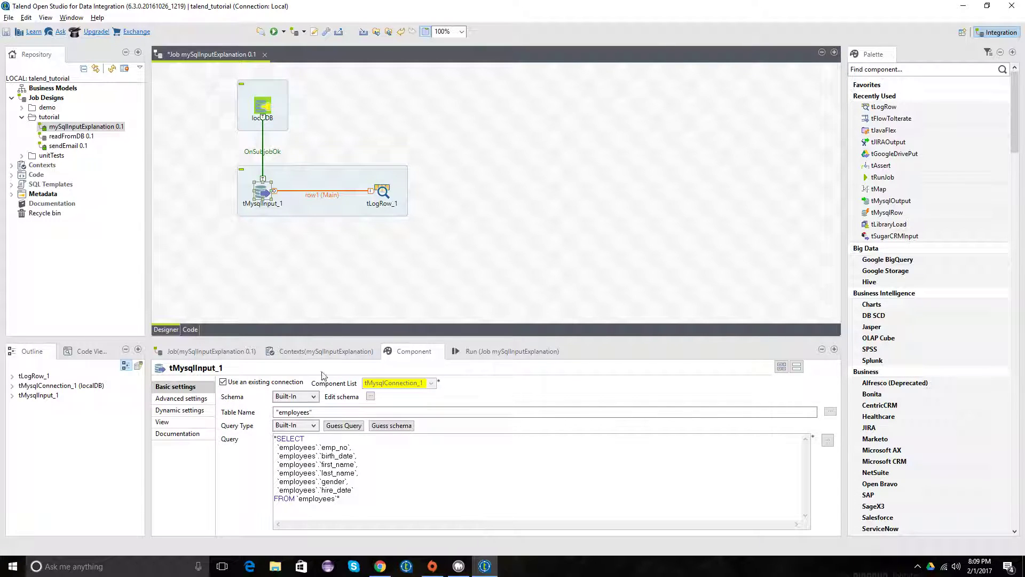
Remove the Component List entry from the dynamic settings of tMysqlInput_1 and return to its basic settings
left_click(196, 400)
left_click(194, 412)
left_click(339, 417)
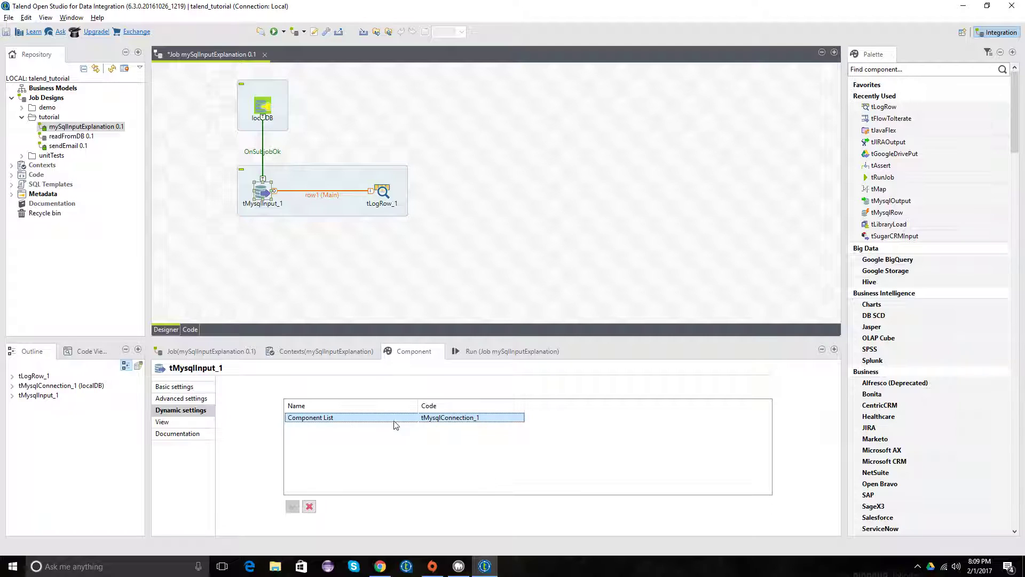
left_click(310, 506)
left_click(177, 386)
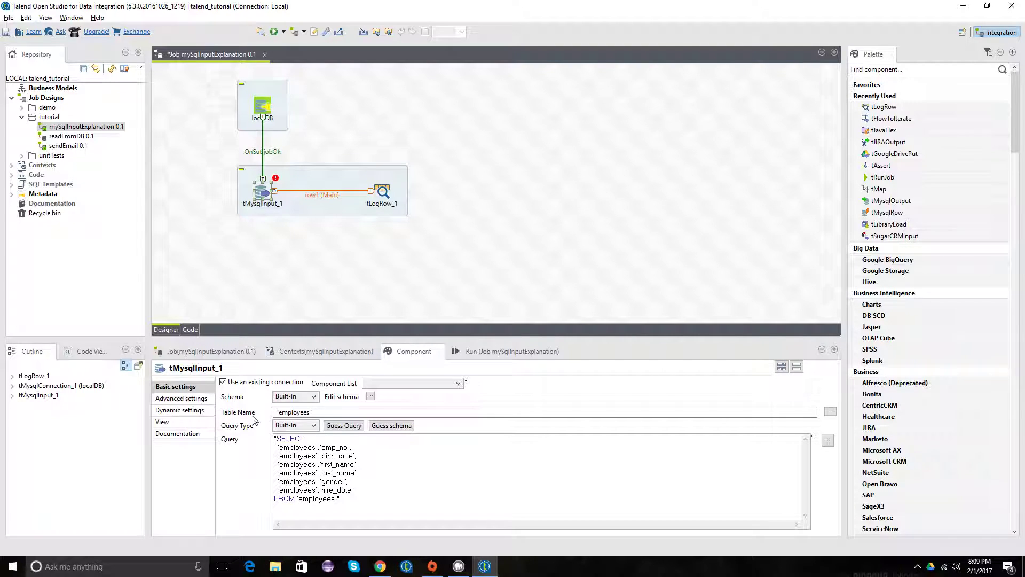
Set the existing connection of tMysqlInput_1 to tMysqlConnection_1 - localDB, and look over its advanced and dynamic settings
left_click(422, 383)
left_click(439, 398)
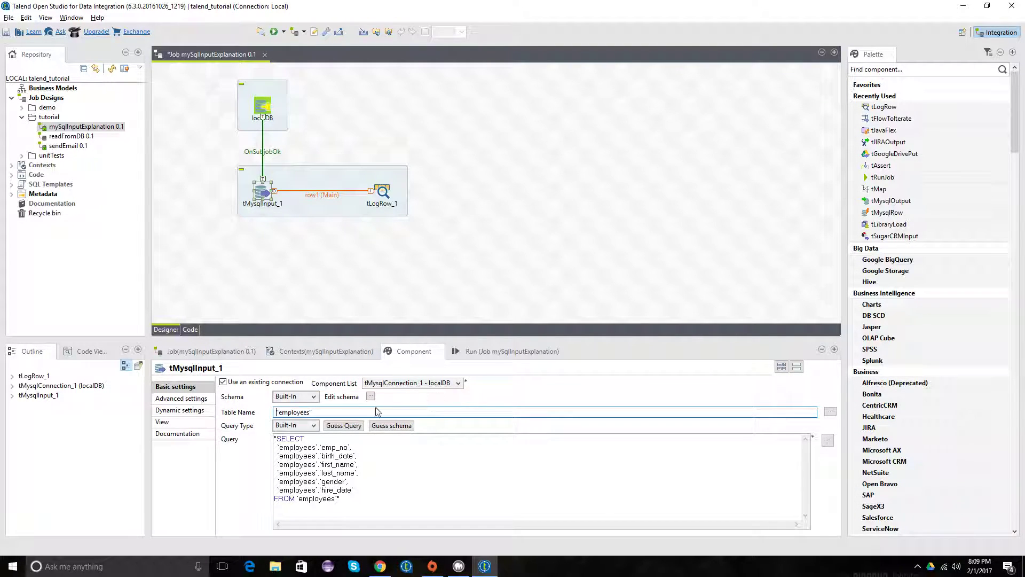
left_click(187, 398)
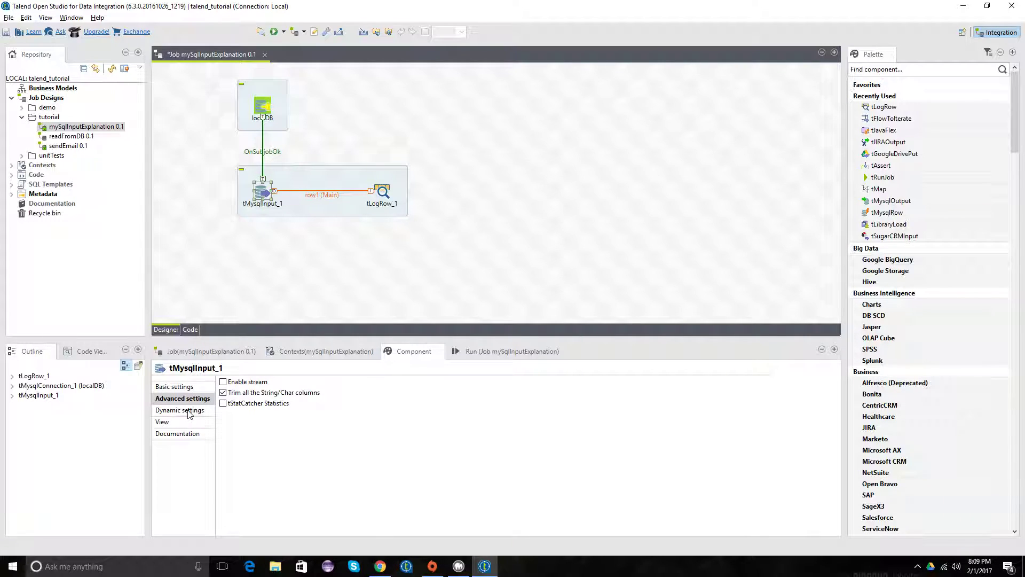
left_click(187, 412)
In the view settings of tMysqlInput_1, set the label format to Hello and the connection format to hello
left_click(187, 422)
double_click(320, 382)
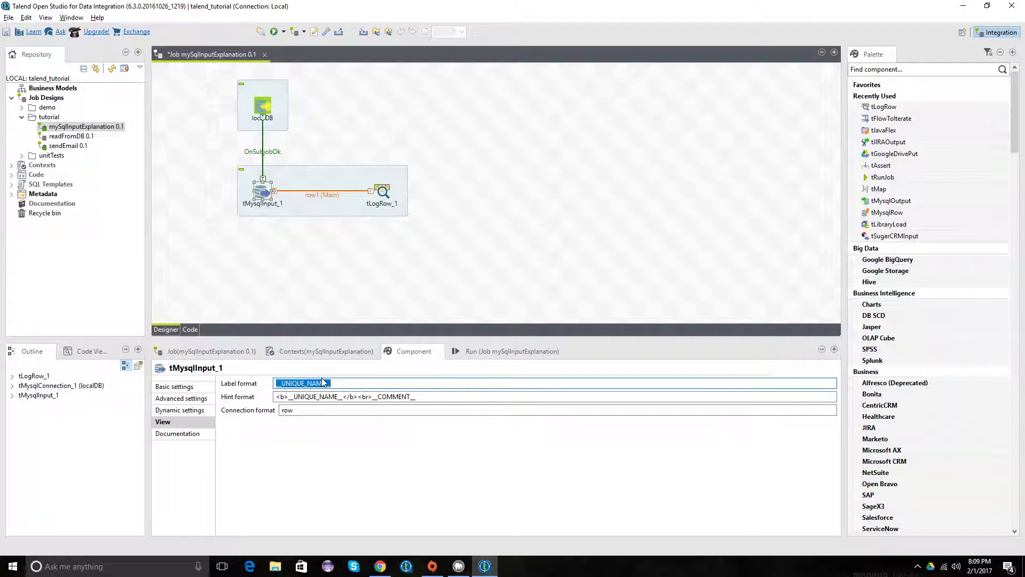
type("Hello")
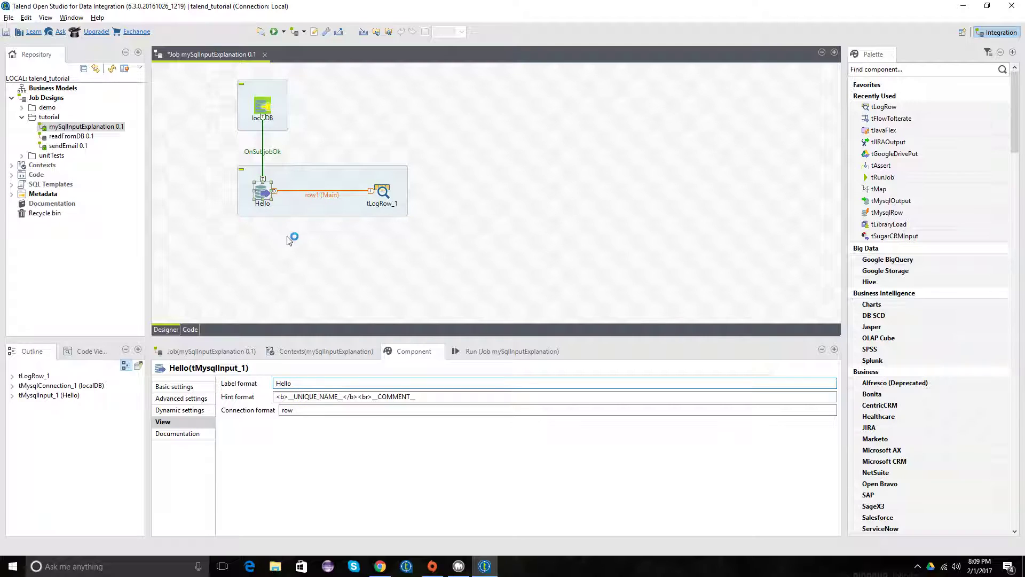
left_click(299, 410)
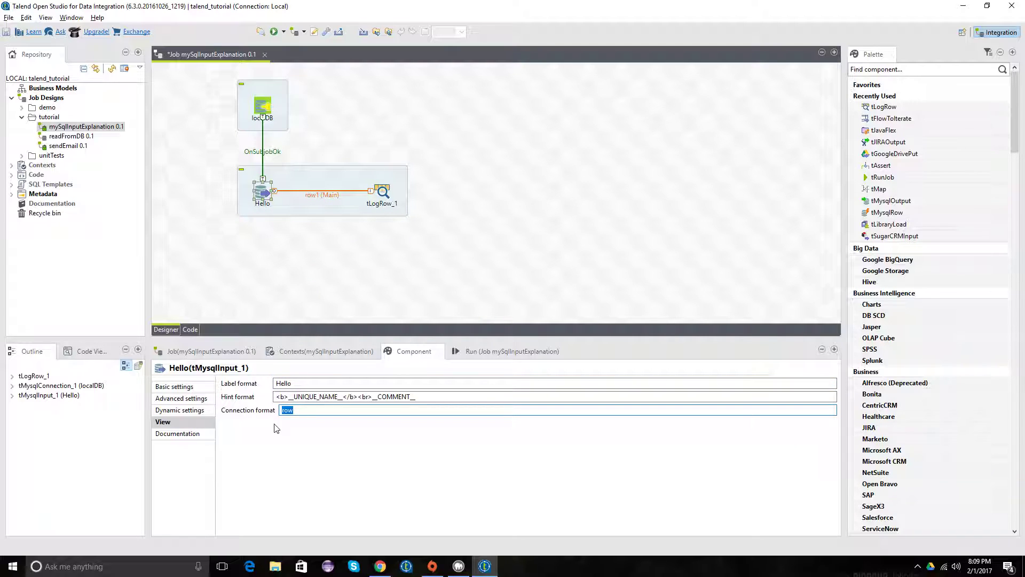
type("hello")
left_click(347, 236)
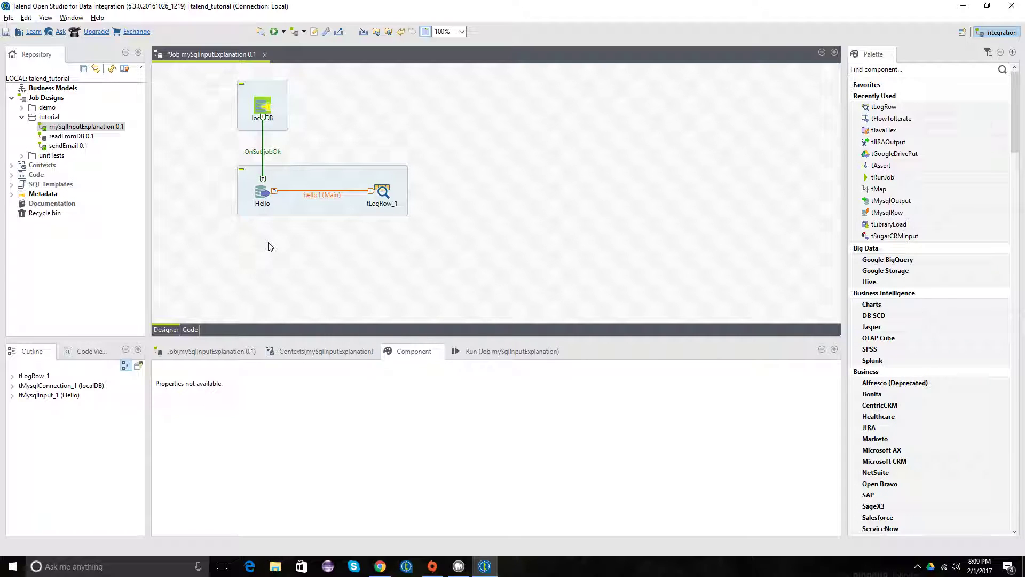
left_click(265, 193)
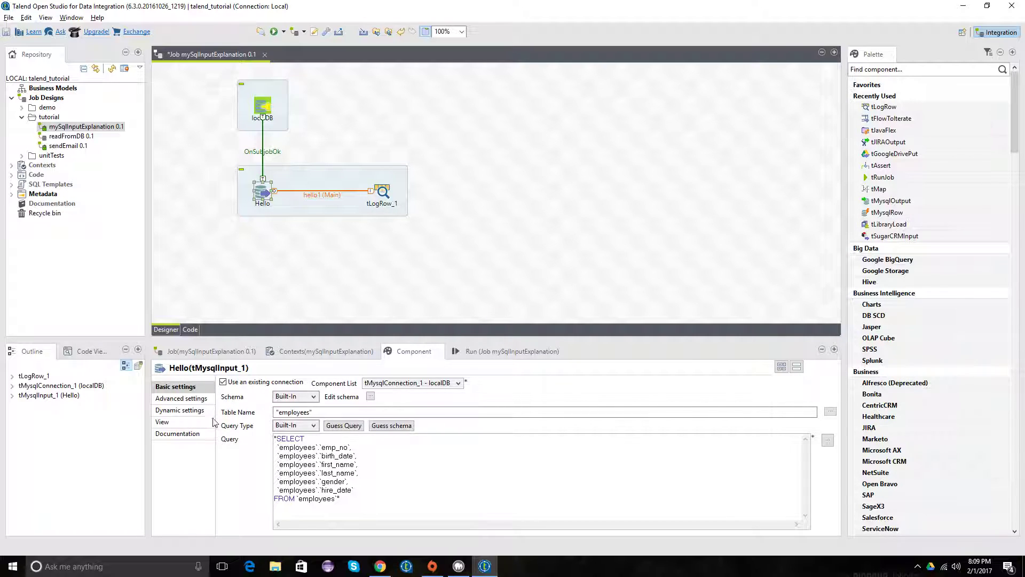
left_click(190, 422)
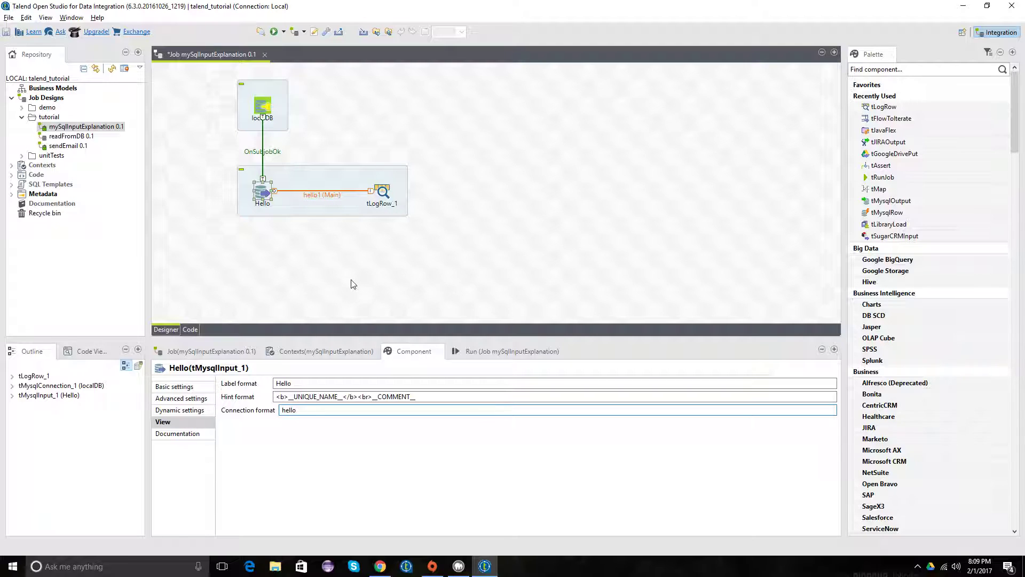
Add the documentation comment Hello to the tMysqlInput_1 component and enable Show Information
left_click(189, 435)
left_click(283, 400)
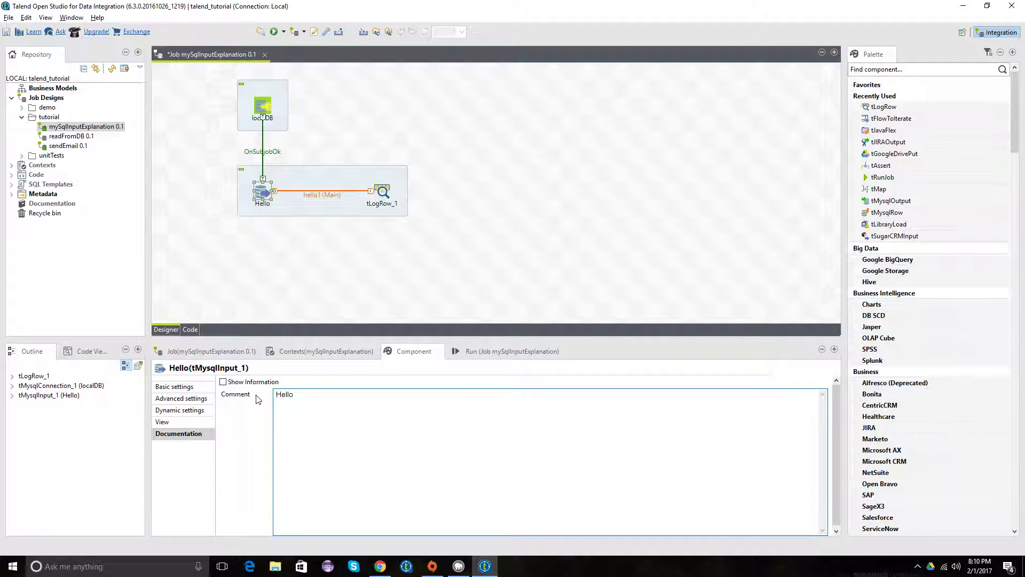
left_click(310, 268)
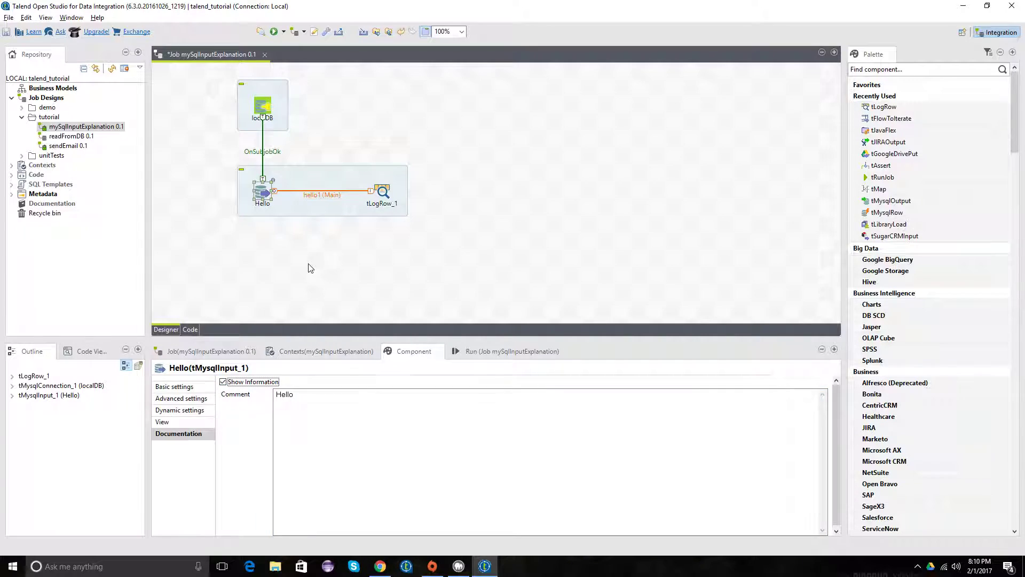
Check the information marker on the Hello component in the job design and review its basic settings
left_click(274, 182)
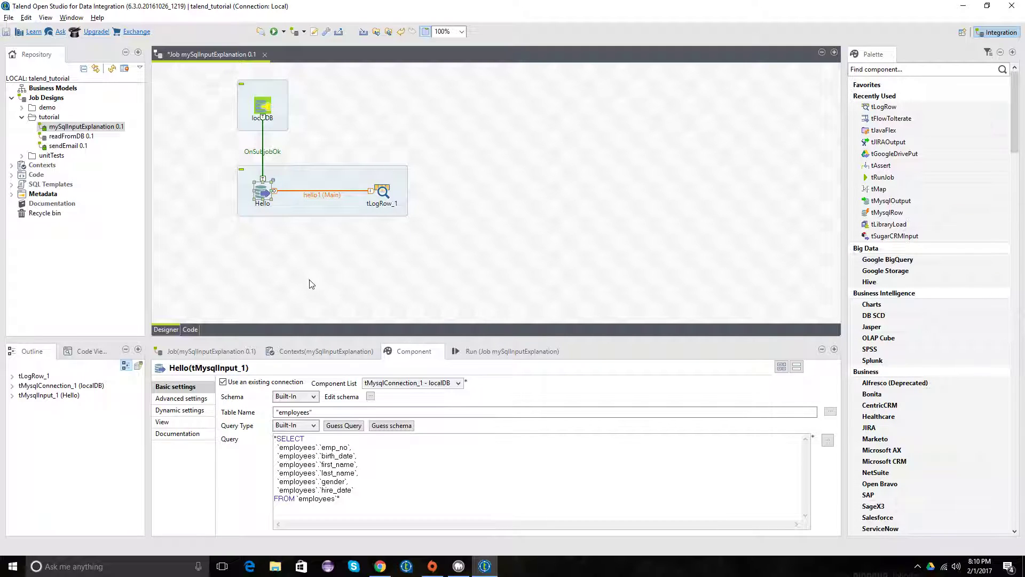
left_click(293, 268)
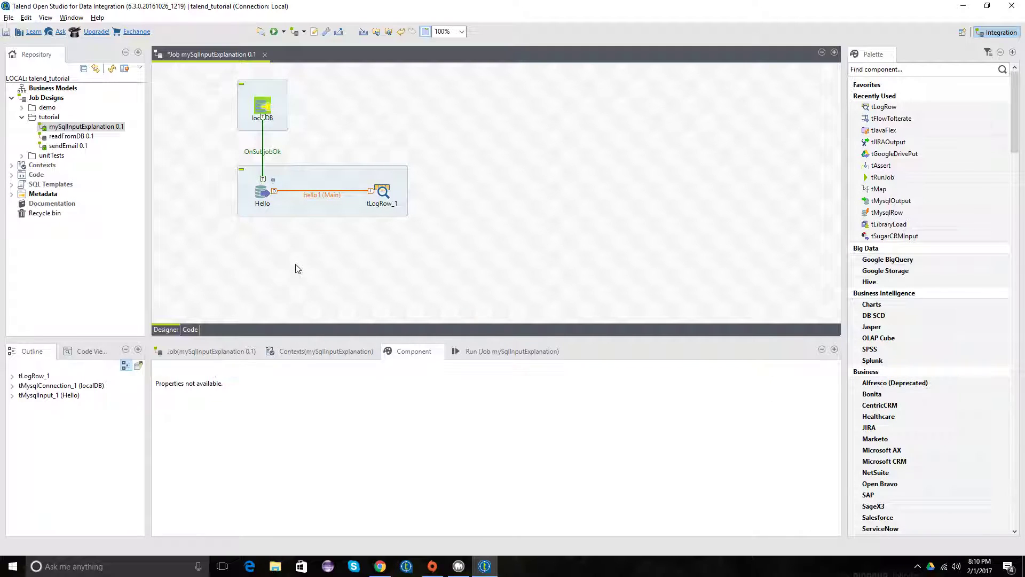
left_click(266, 192)
left_click(358, 278)
left_click(260, 198)
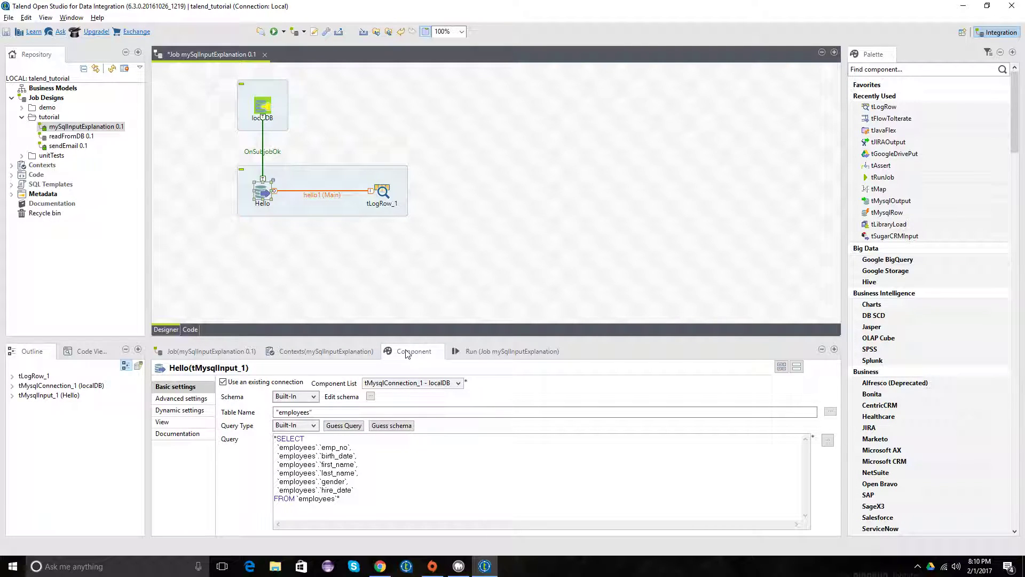
key("alt+z")
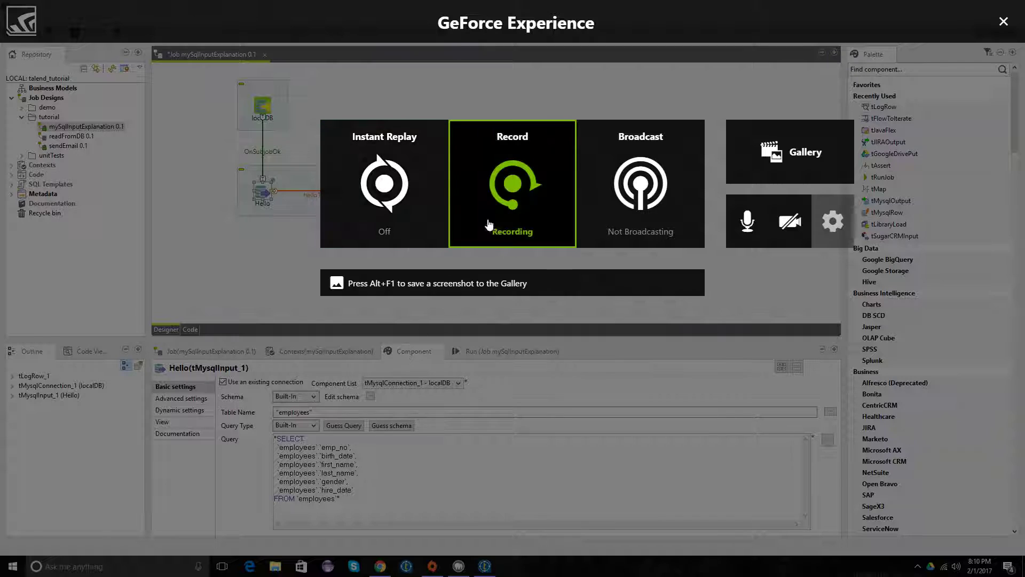
left_click(517, 214)
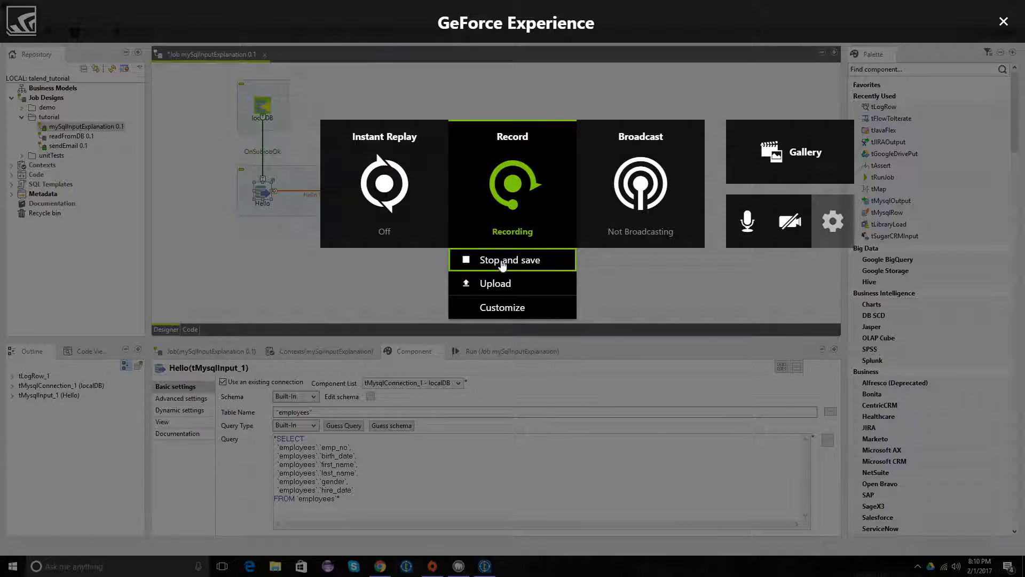